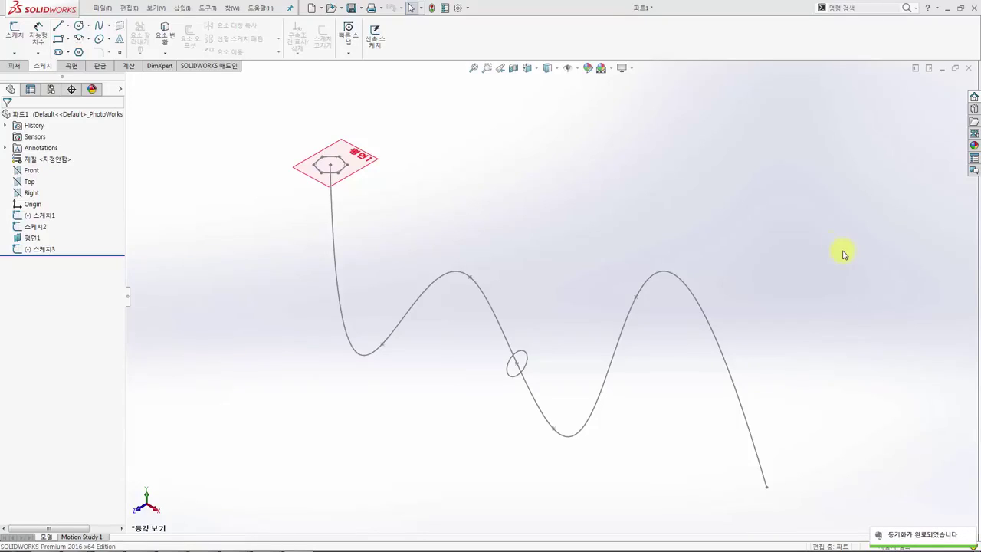
- Finish the mid-path circle sketch, leaving the Plane1 hexagon and the wavy spline path in place
{"action": "left_click", "coordinate": [545, 238]}
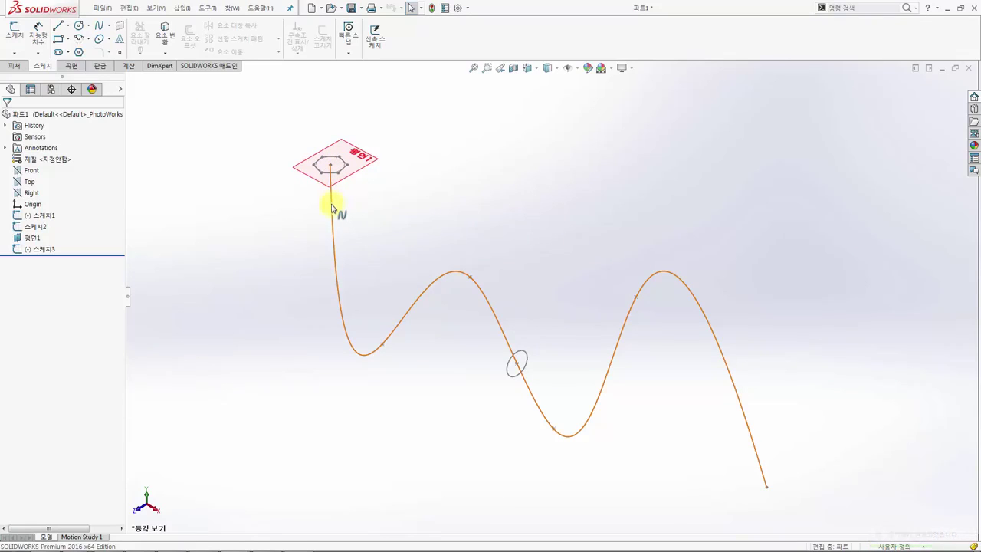
{"action": "left_click", "coordinate": [16, 66]}
{"action": "left_click", "coordinate": [78, 25]}
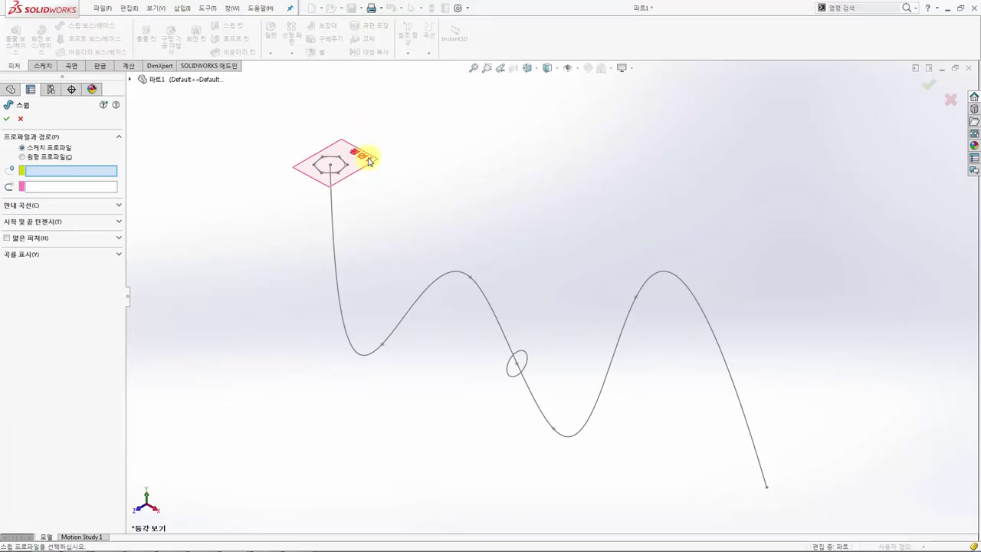
{"action": "left_click", "coordinate": [340, 170]}
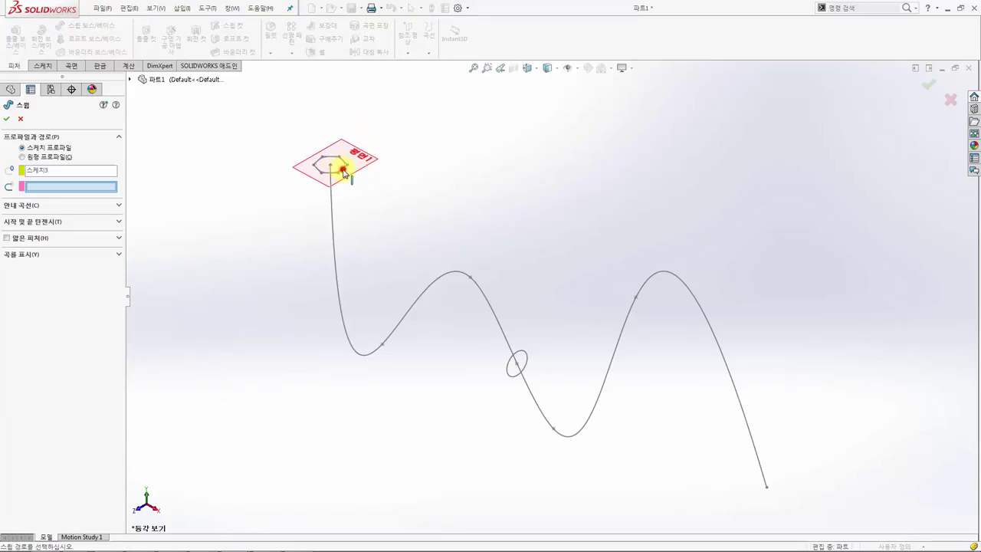
{"action": "left_click", "coordinate": [332, 221]}
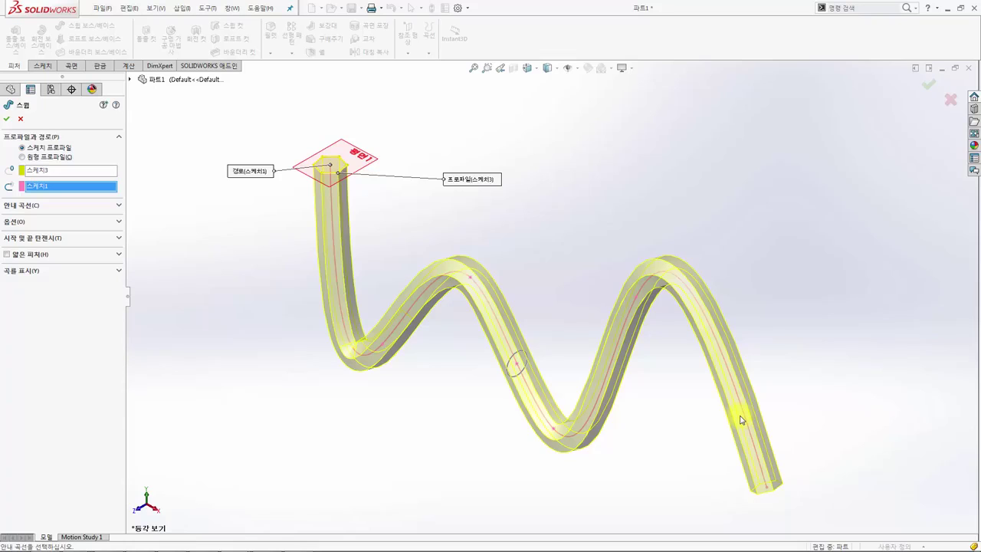
{"action": "key", "text": "Escape"}
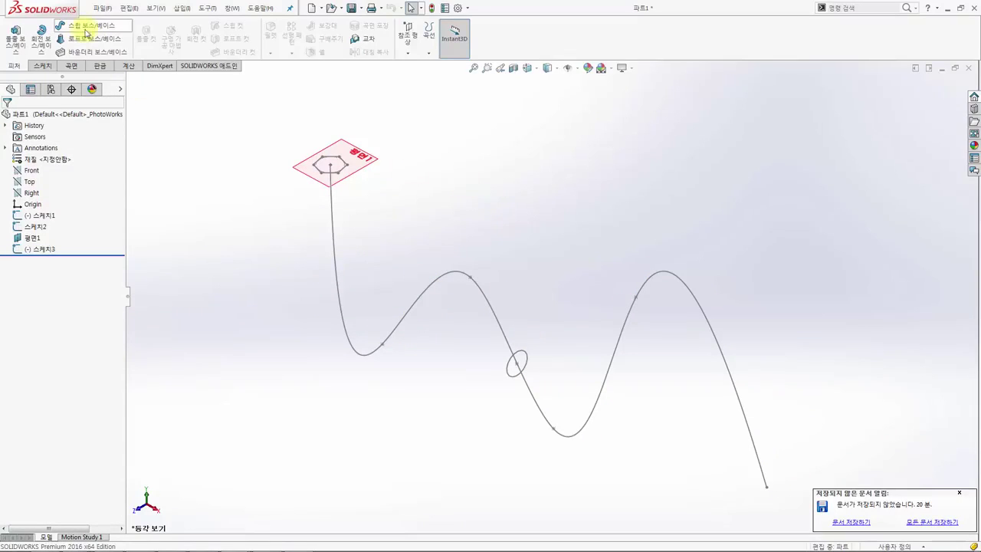
- Preview a sweep using the circle sketch (Sketch2) as profile and the spline (Sketch1) as path
{"action": "left_click", "coordinate": [65, 29]}
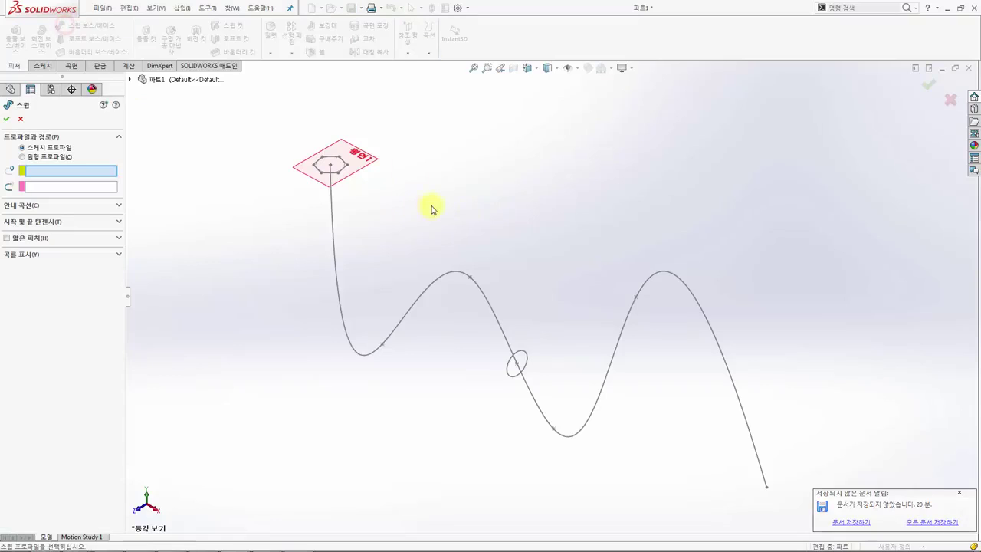
{"action": "left_click", "coordinate": [520, 356]}
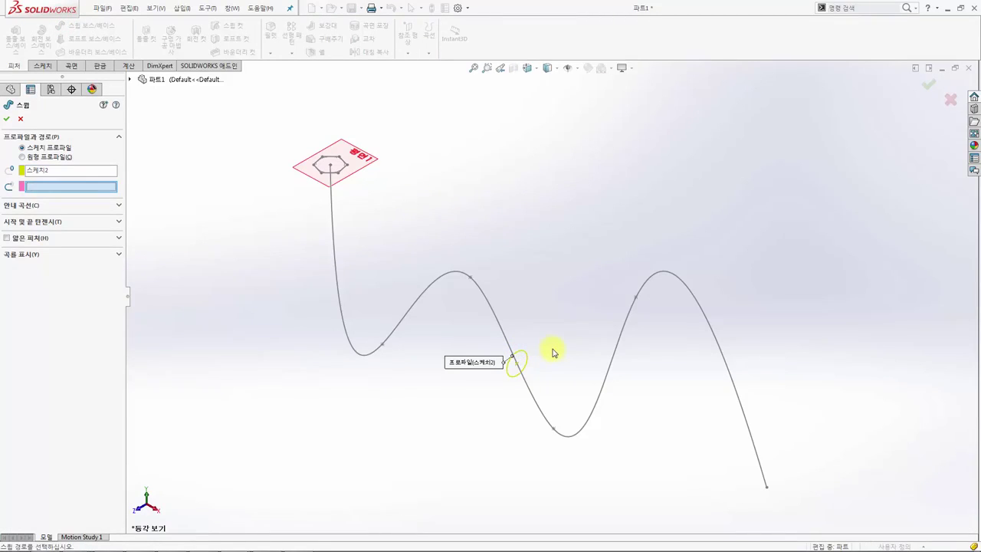
{"action": "left_click", "coordinate": [529, 390]}
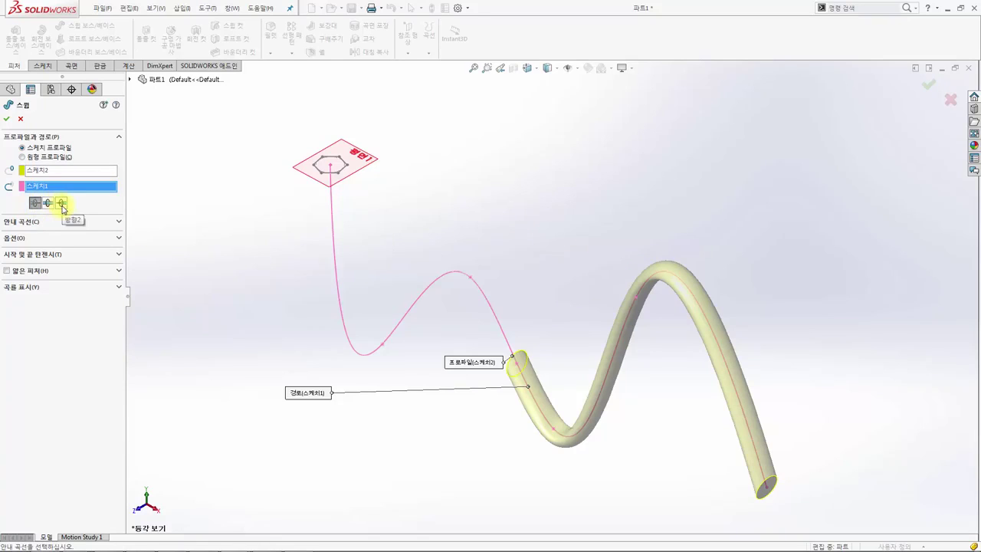
{"action": "left_click", "coordinate": [60, 205]}
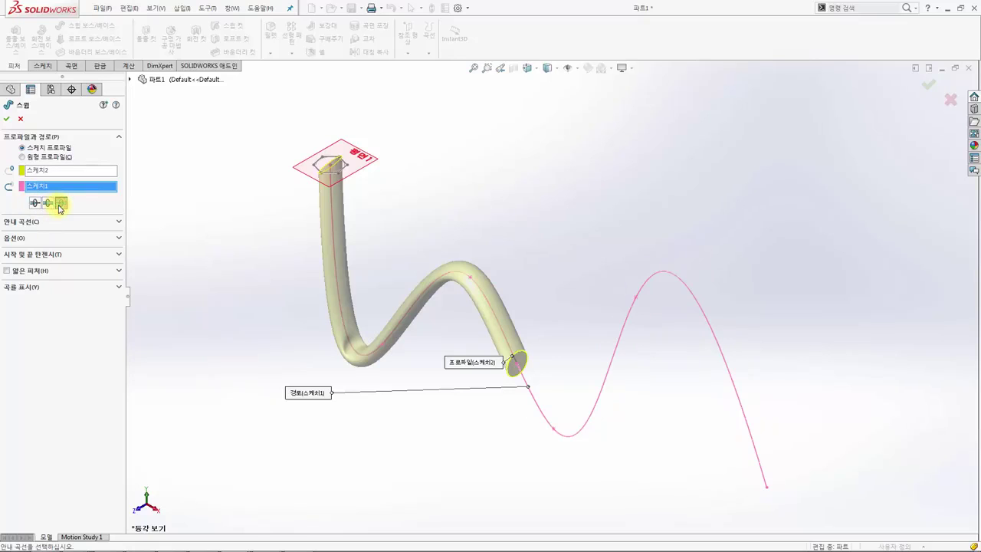
{"action": "left_click", "coordinate": [48, 203]}
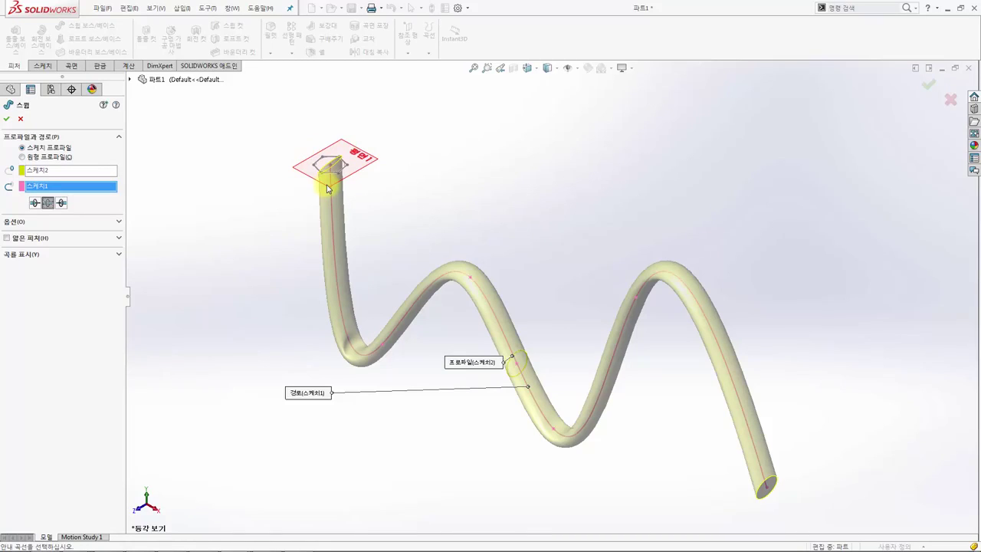
{"action": "left_click", "coordinate": [20, 119]}
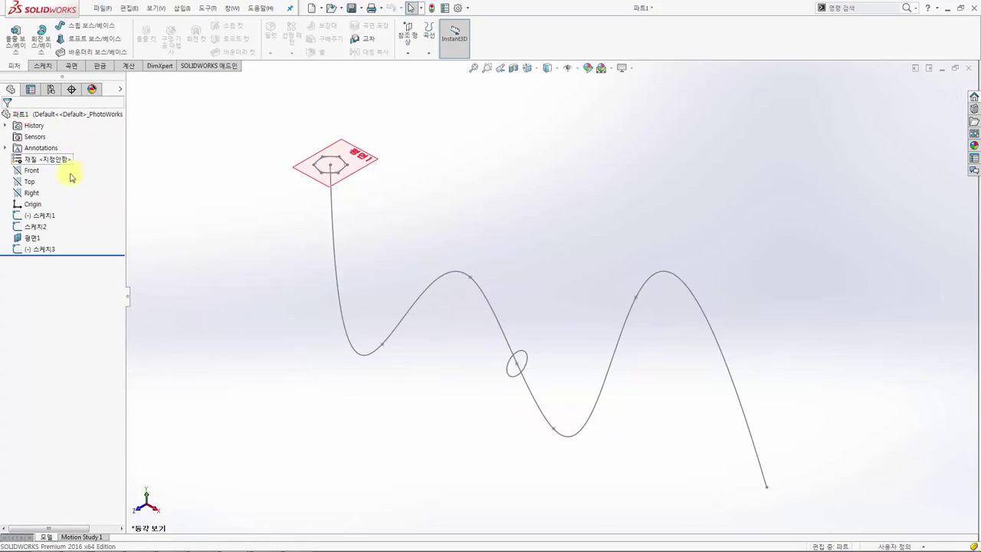
{"action": "left_click", "coordinate": [39, 171]}
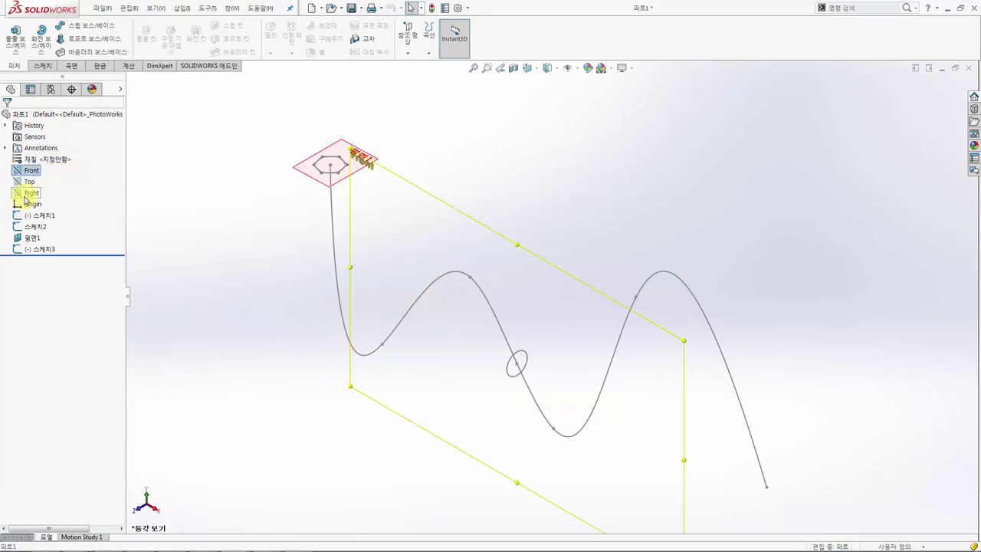
{"action": "left_click", "coordinate": [25, 195], "text": "shift"}
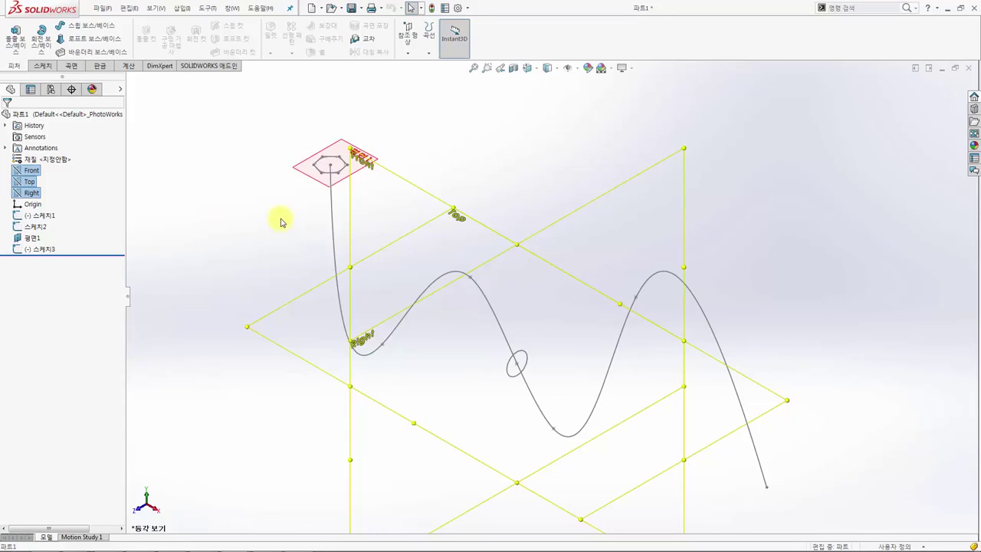
{"action": "left_click", "coordinate": [279, 220]}
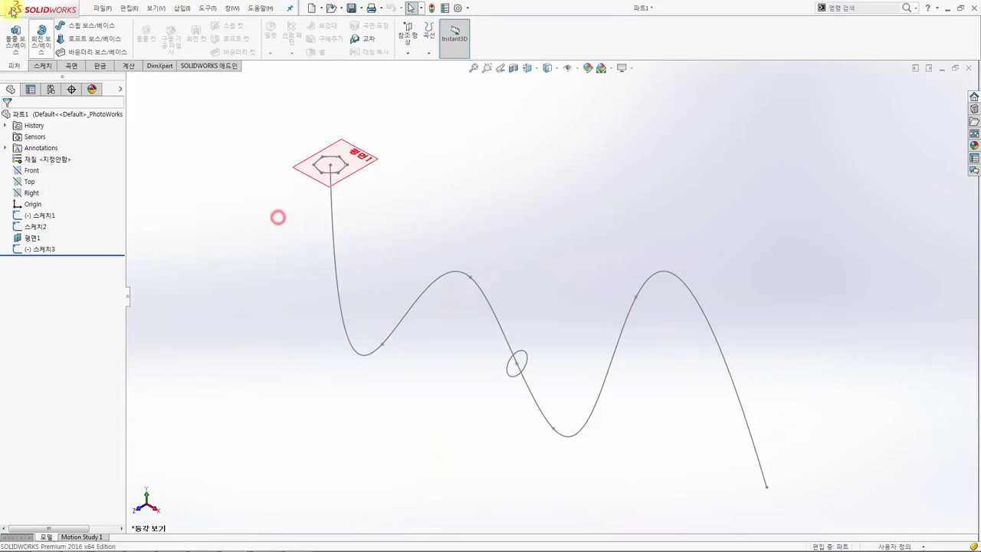
- Create Sweep1 by sweeping the Sketch2 circle bidirectionally along the Sketch1 spline
{"action": "left_click", "coordinate": [78, 28]}
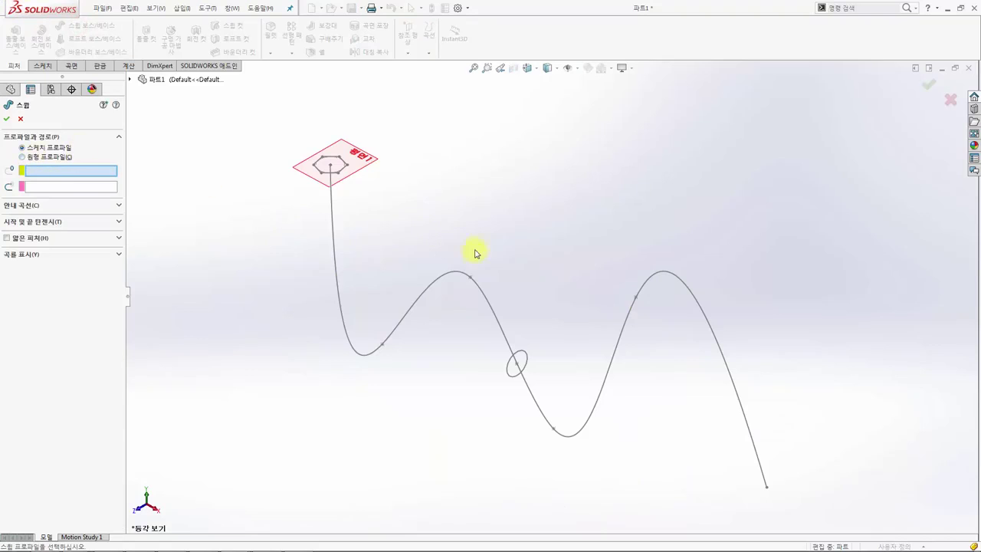
{"action": "left_click", "coordinate": [512, 355]}
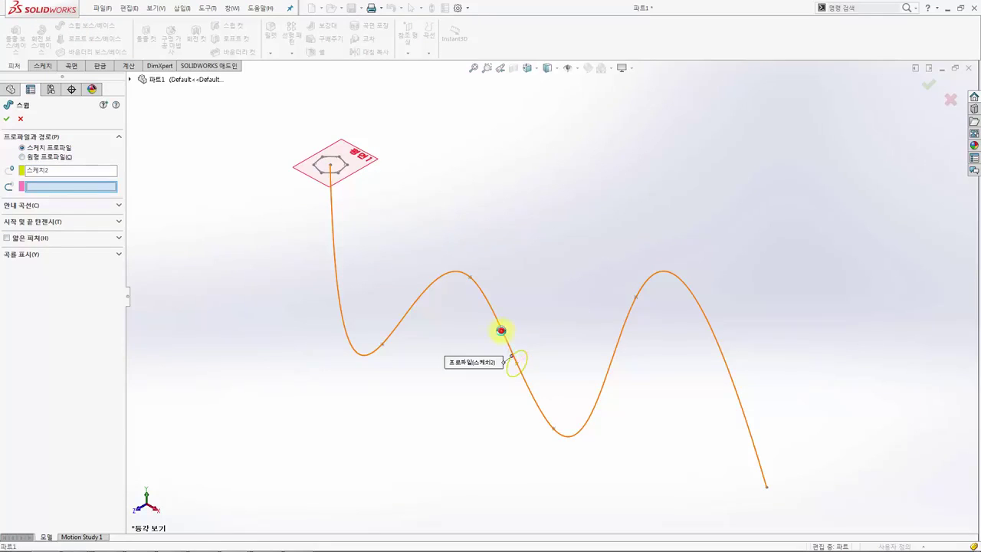
{"action": "left_click", "coordinate": [500, 328]}
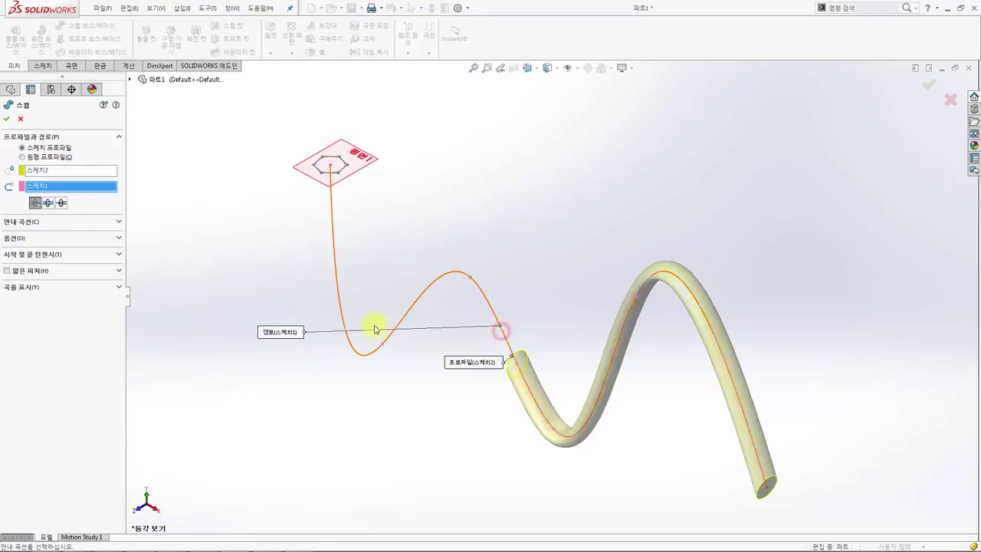
{"action": "left_click", "coordinate": [48, 202]}
{"action": "left_click", "coordinate": [7, 119]}
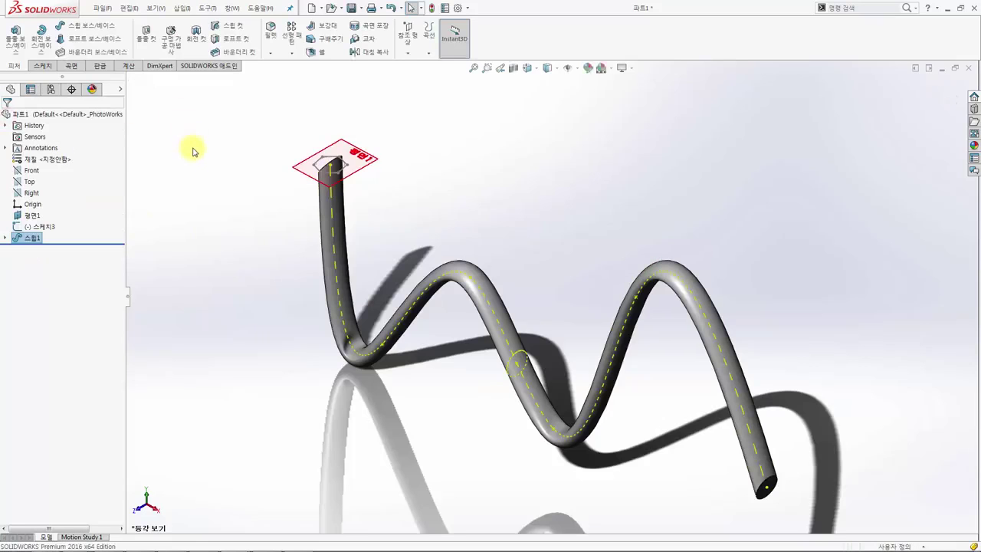
{"action": "left_click", "coordinate": [192, 150]}
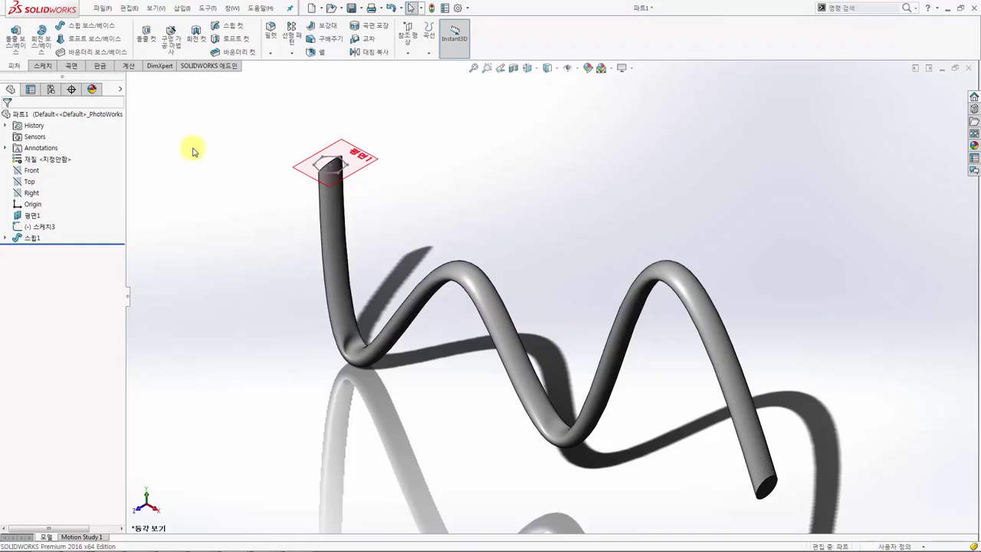